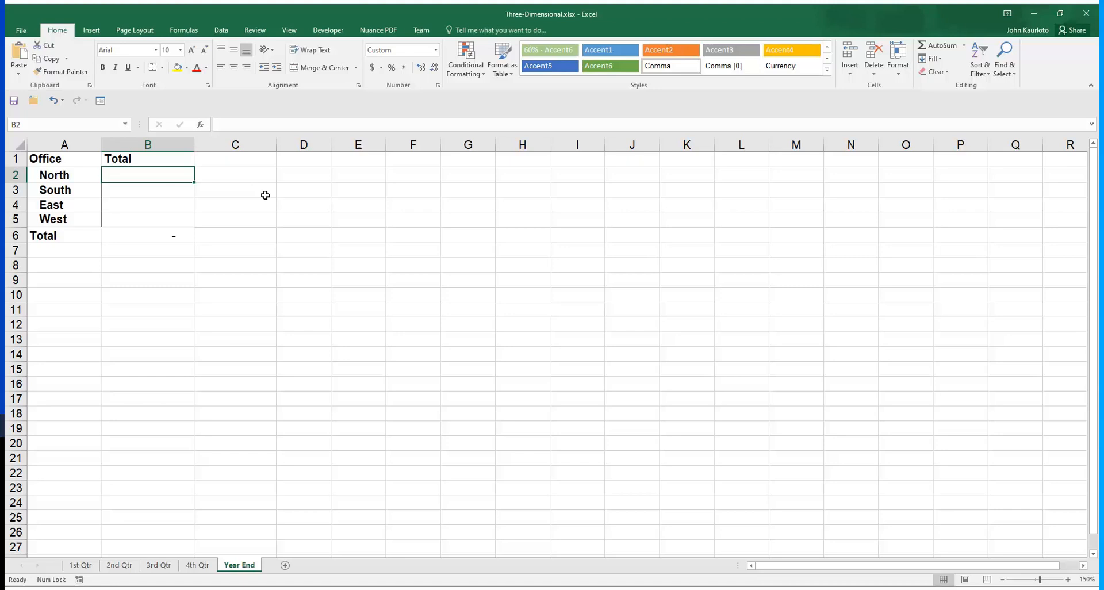
Examine the monthly figures and office totals on the 1st, 2nd and 3rd Qtr sheets and compare them with the Year End sheet's layout
click(80, 565)
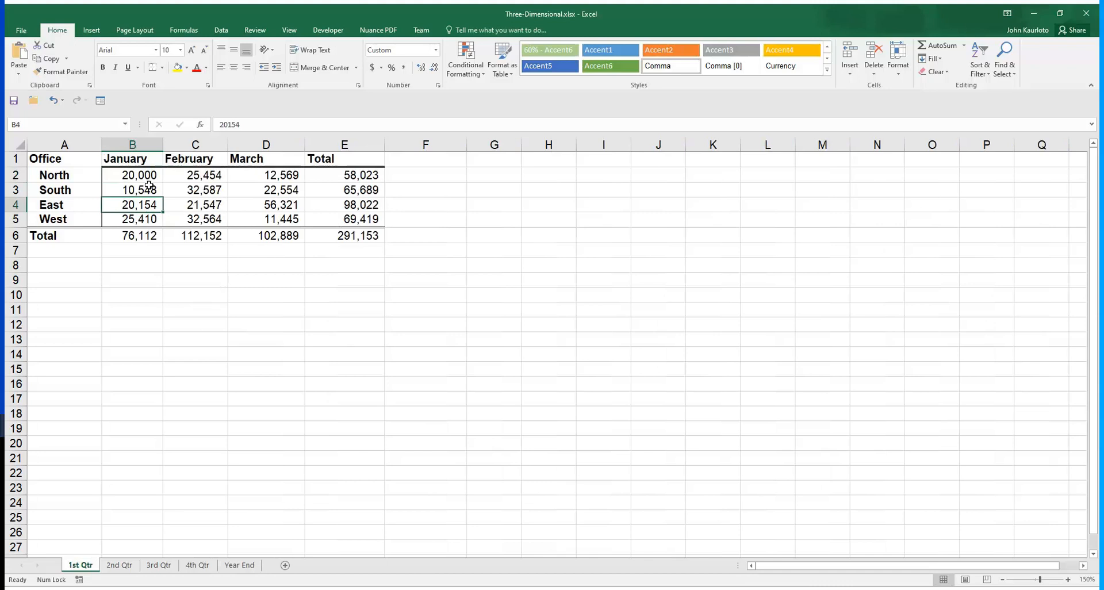
drag(137, 176, 135, 287)
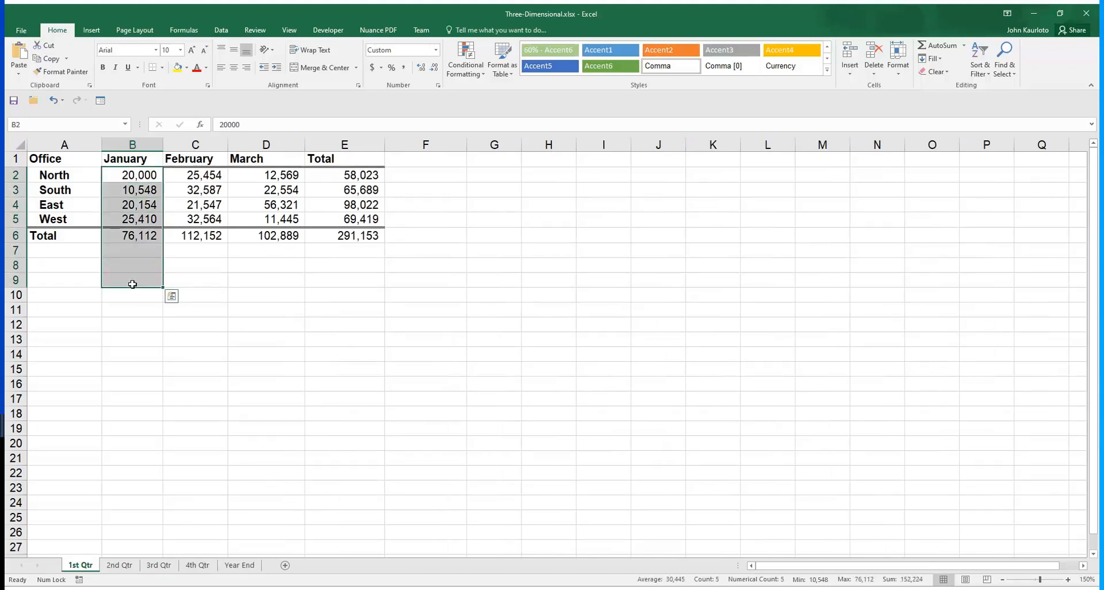
drag(151, 175, 325, 179)
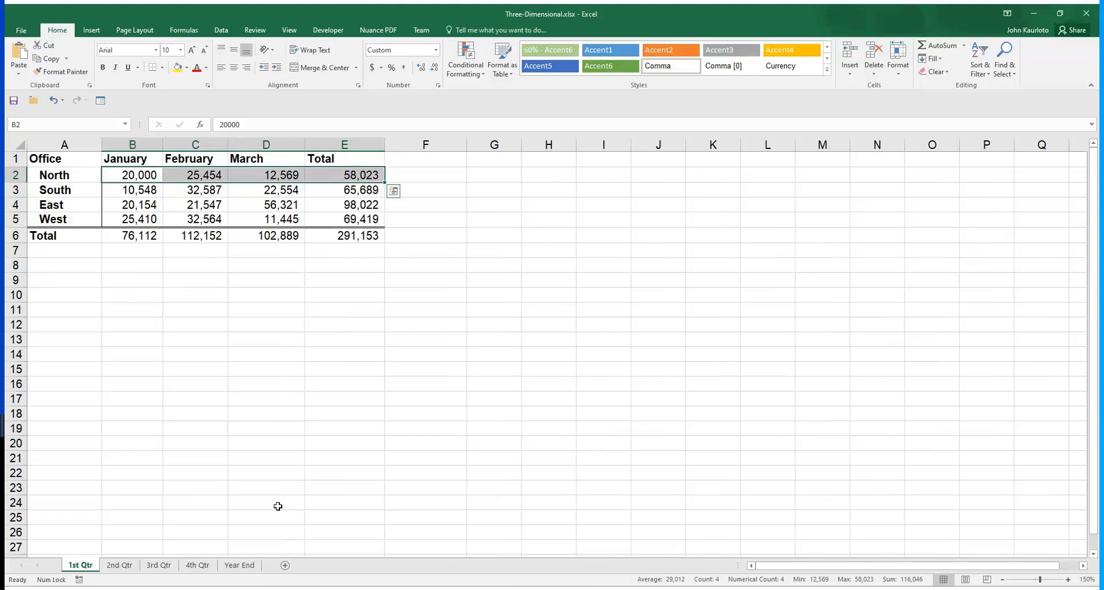
click(331, 175)
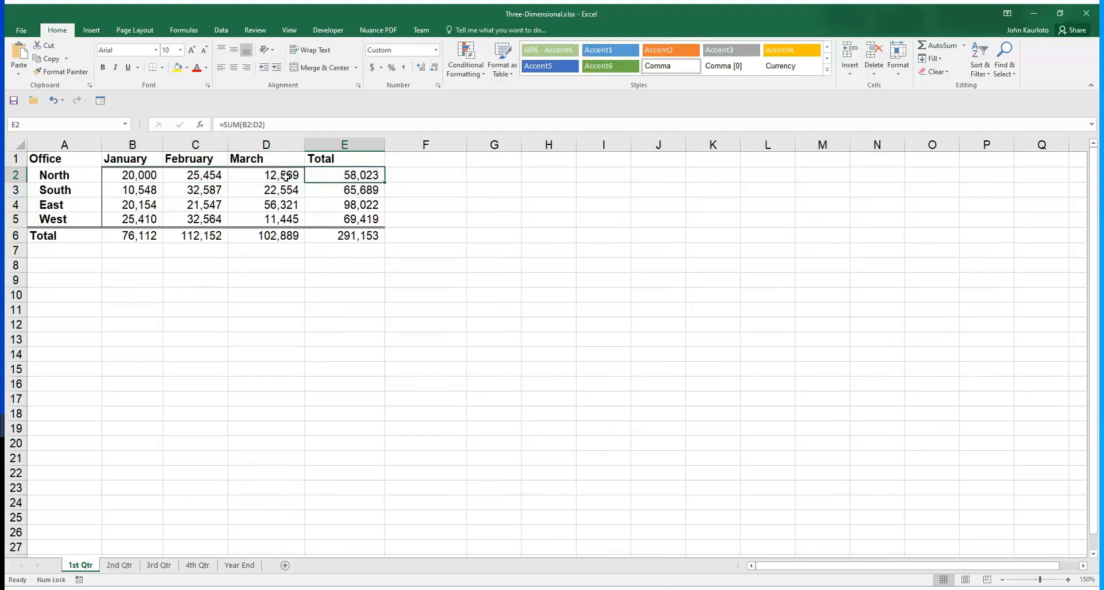
click(124, 565)
click(158, 565)
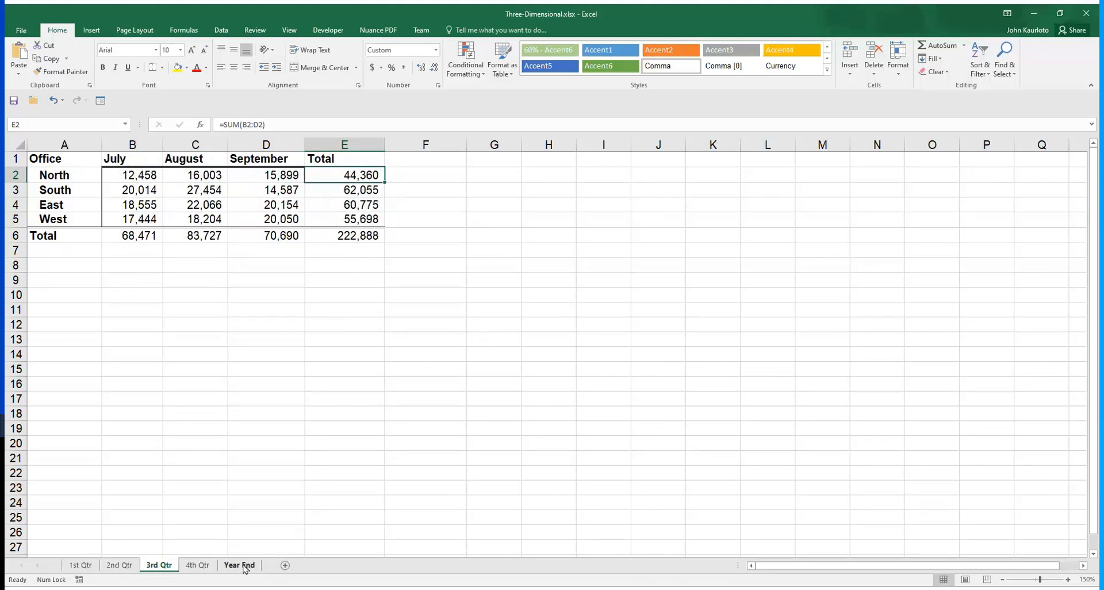
click(238, 565)
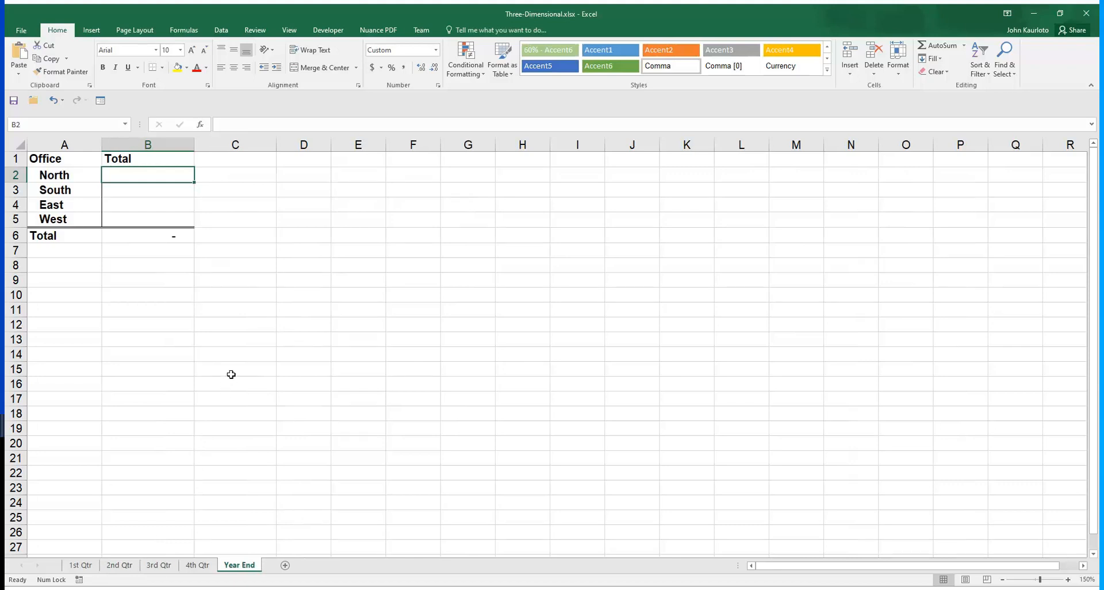
click(82, 565)
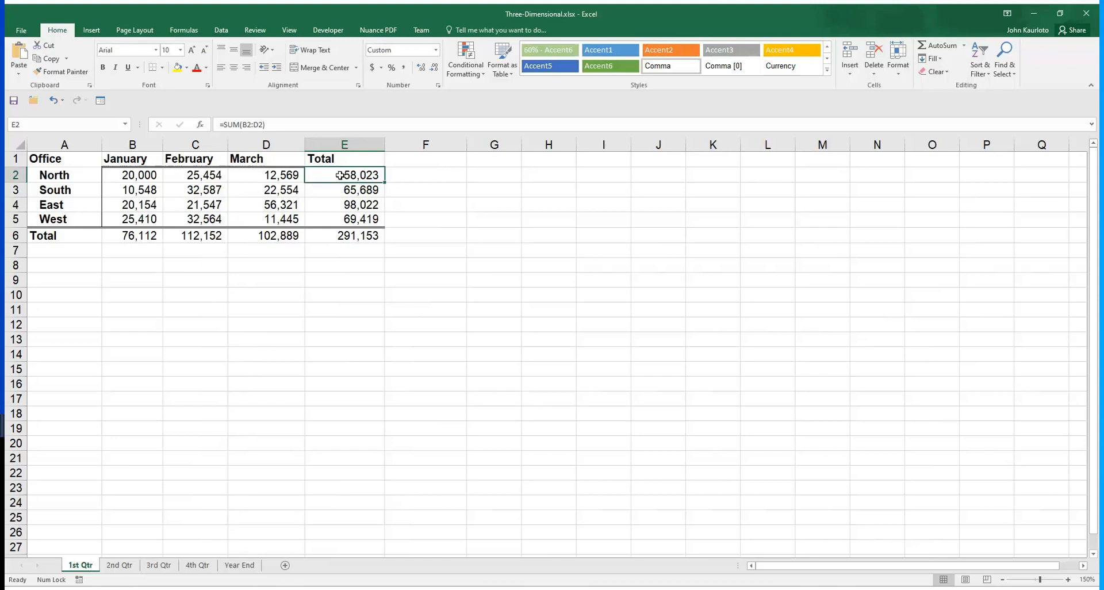
click(93, 177)
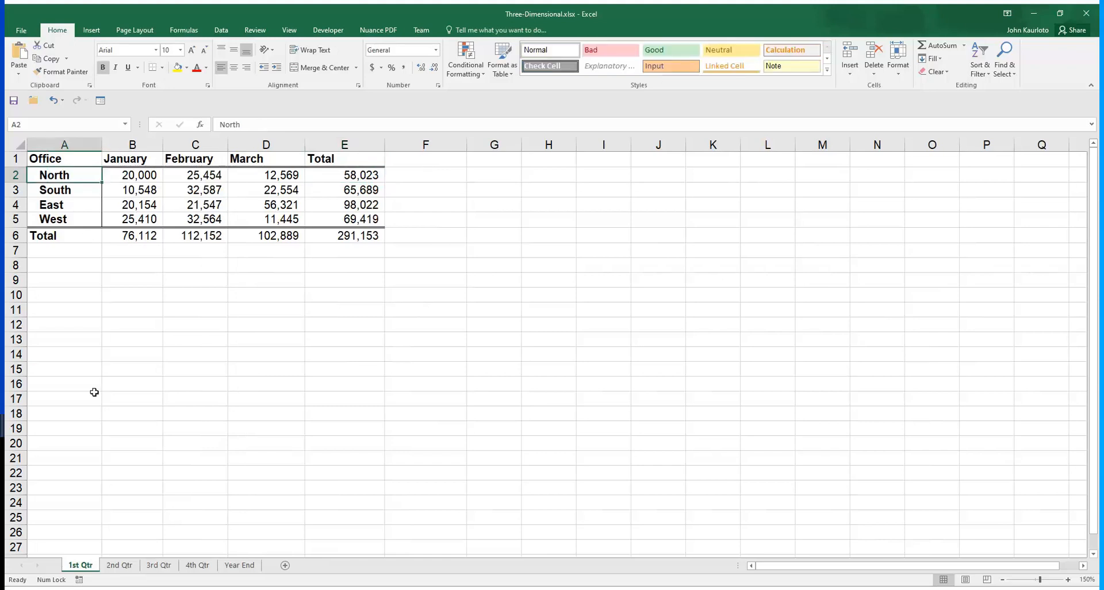
click(125, 565)
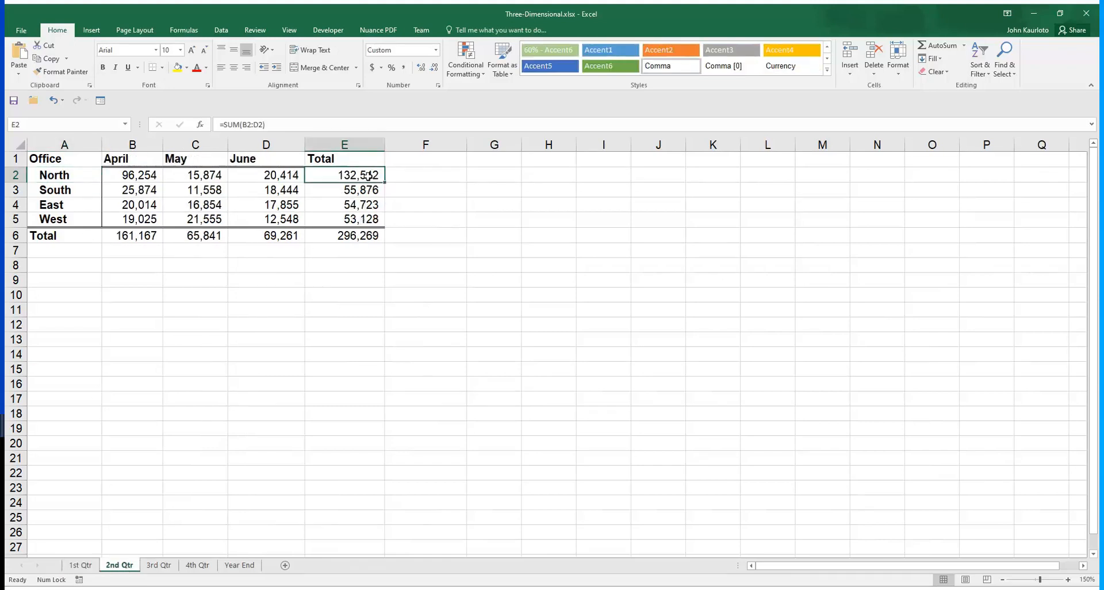
click(167, 566)
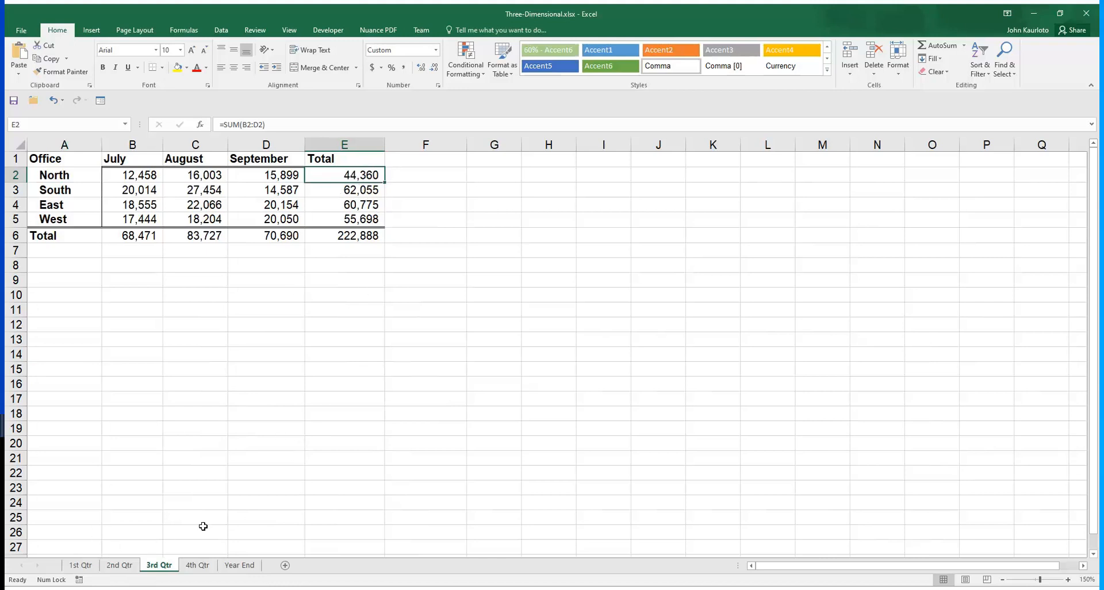
click(239, 565)
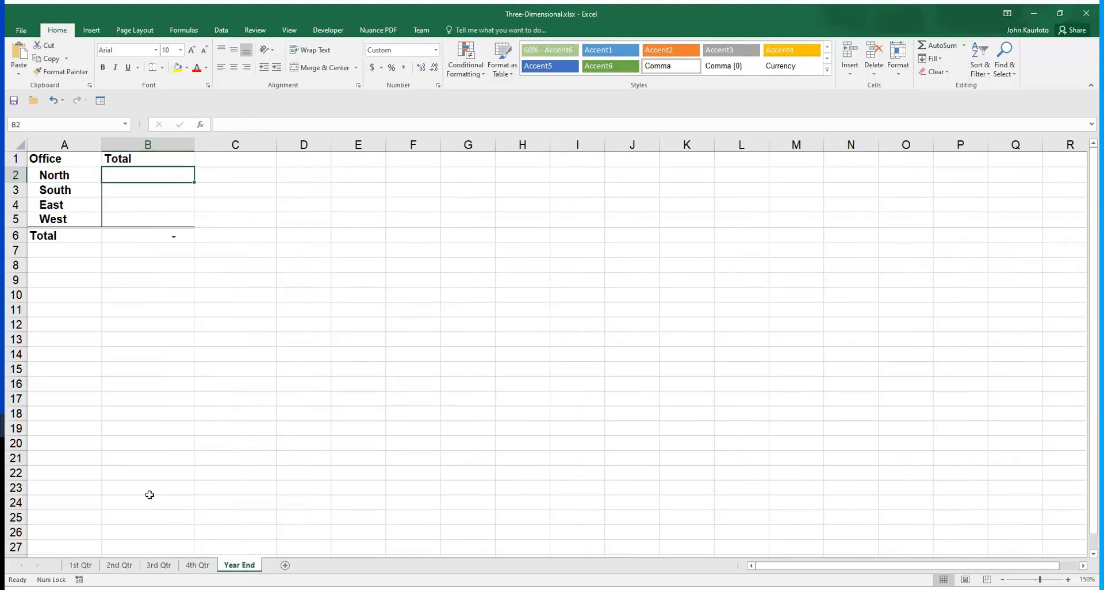
Group the 1st Qtr and 3rd Qtr sheets, ungroup them, group 1st Qtr through 4th Qtr, and return to Year End alone
click(92, 565)
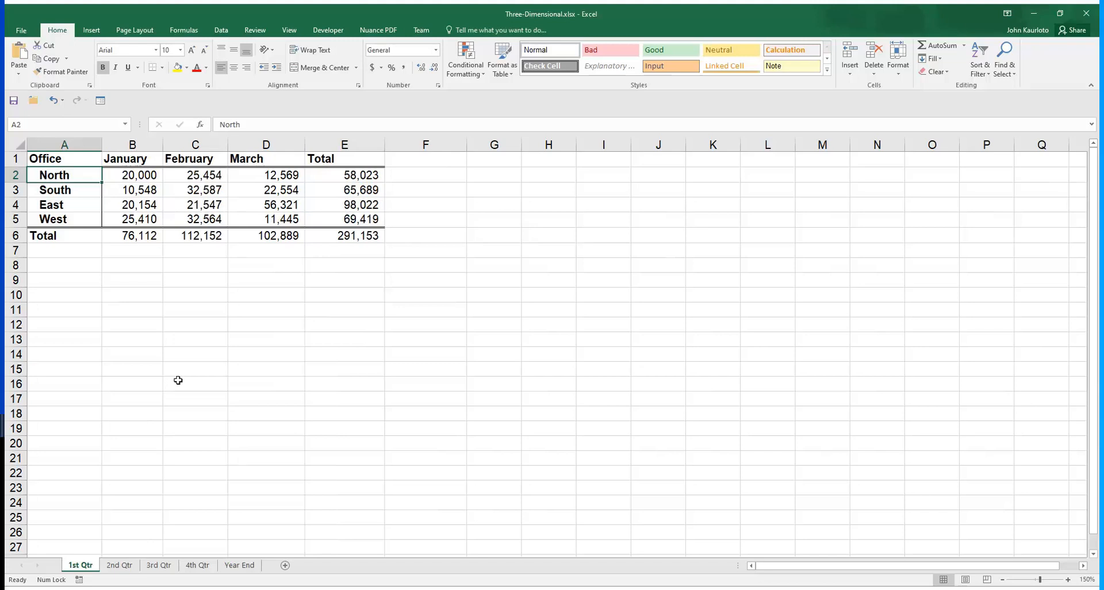
ctrl+click(163, 566)
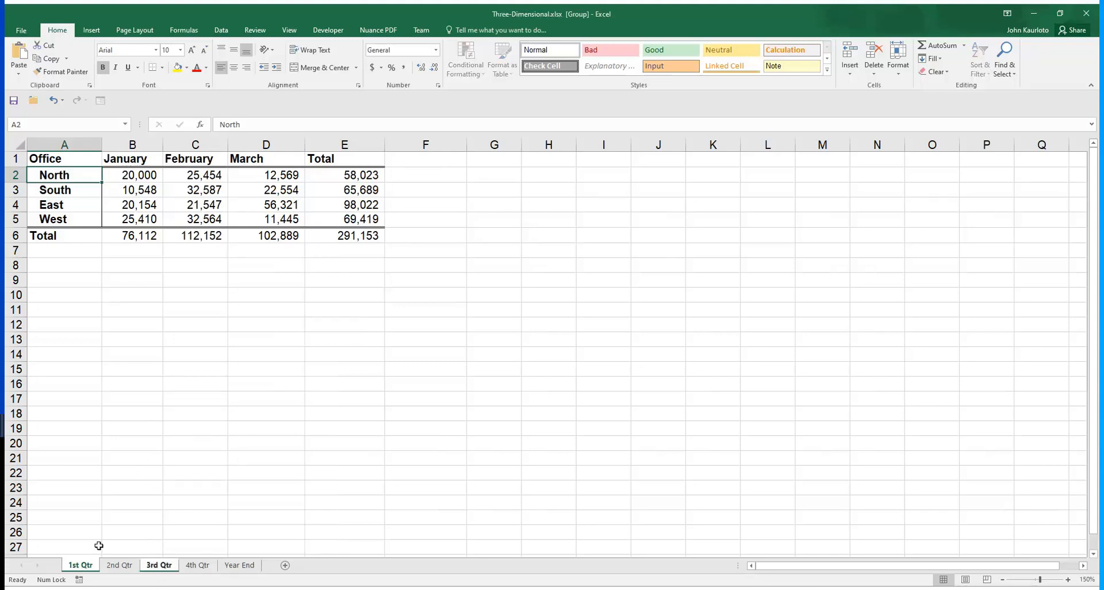
click(239, 565)
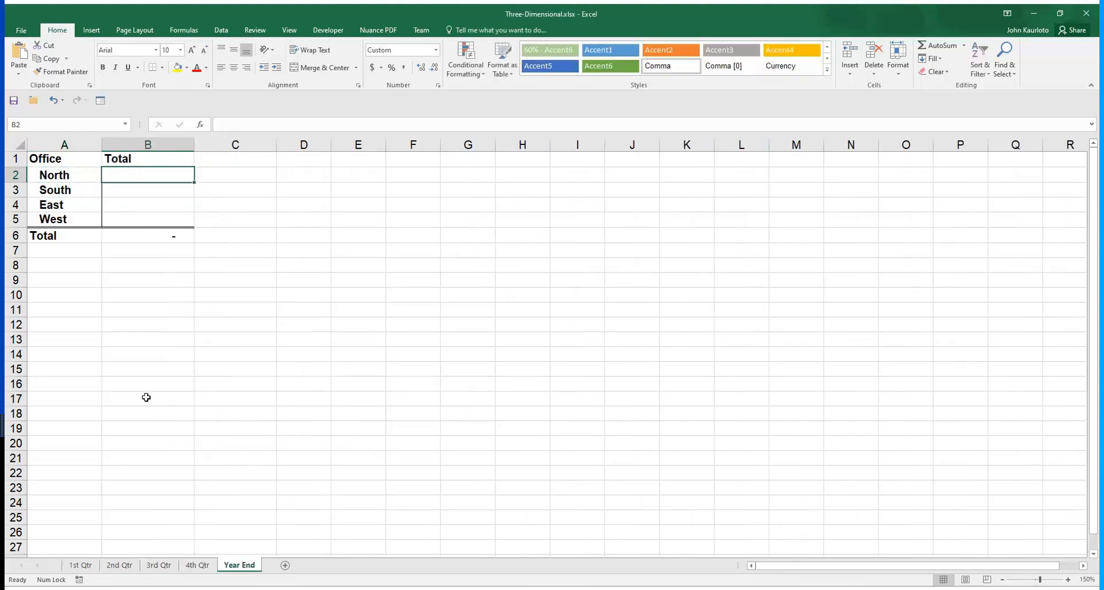
click(88, 566)
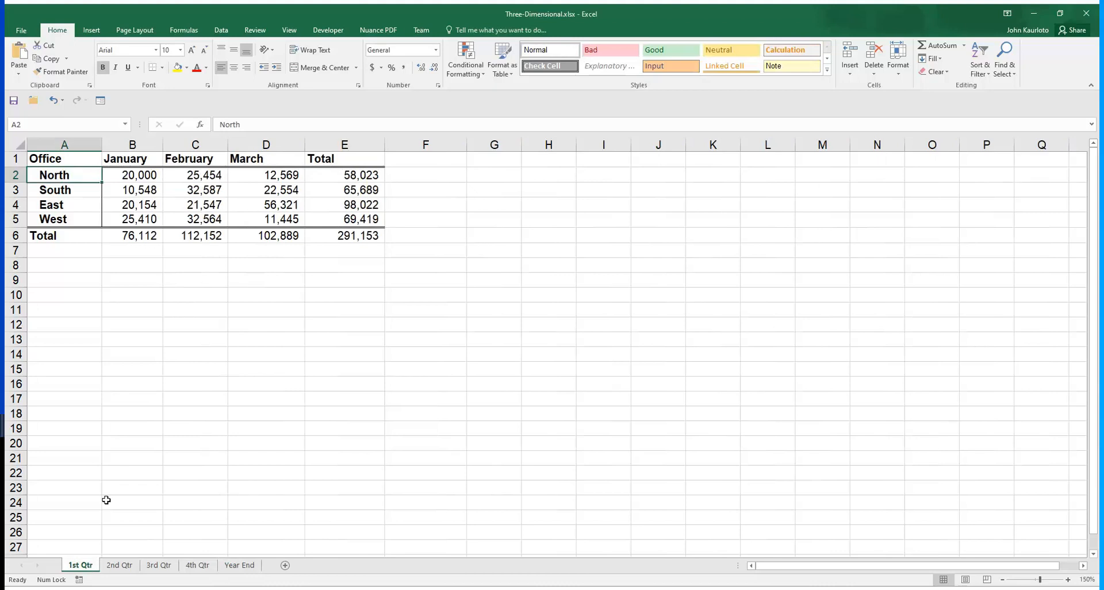
shift+click(201, 566)
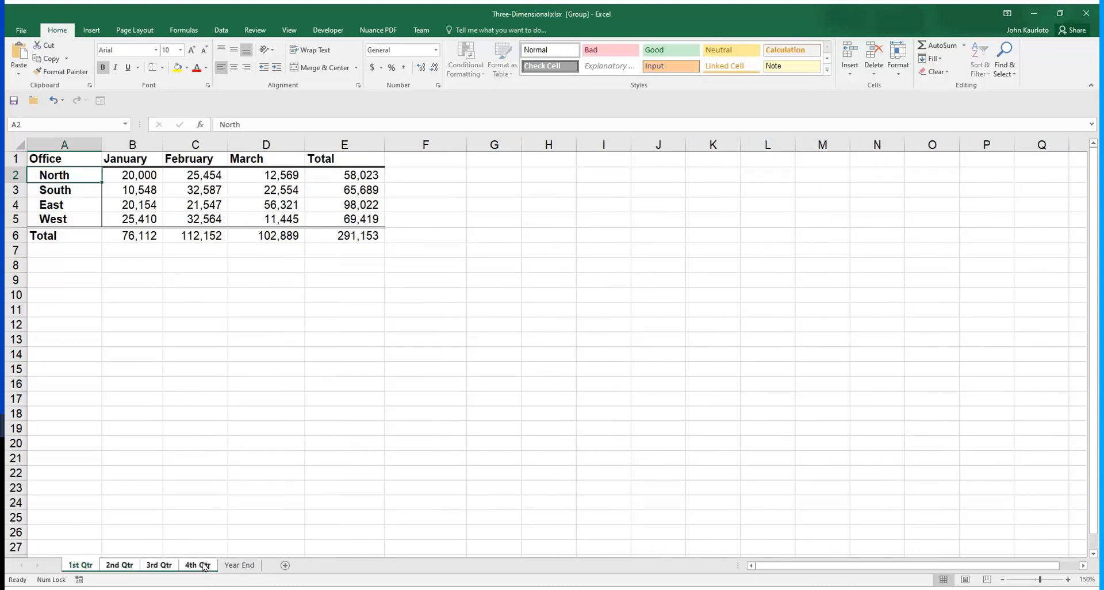
click(237, 565)
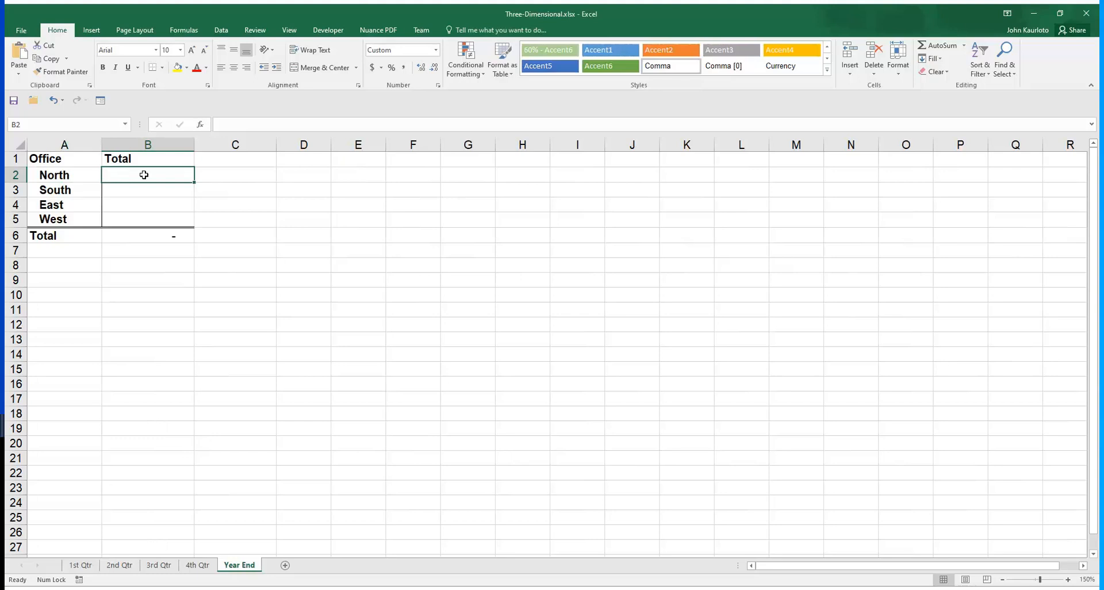
Total the North office across all quarters in Year End cell B2 with =SUM('1st Qtr:4th Qtr'!E2)
text(=)
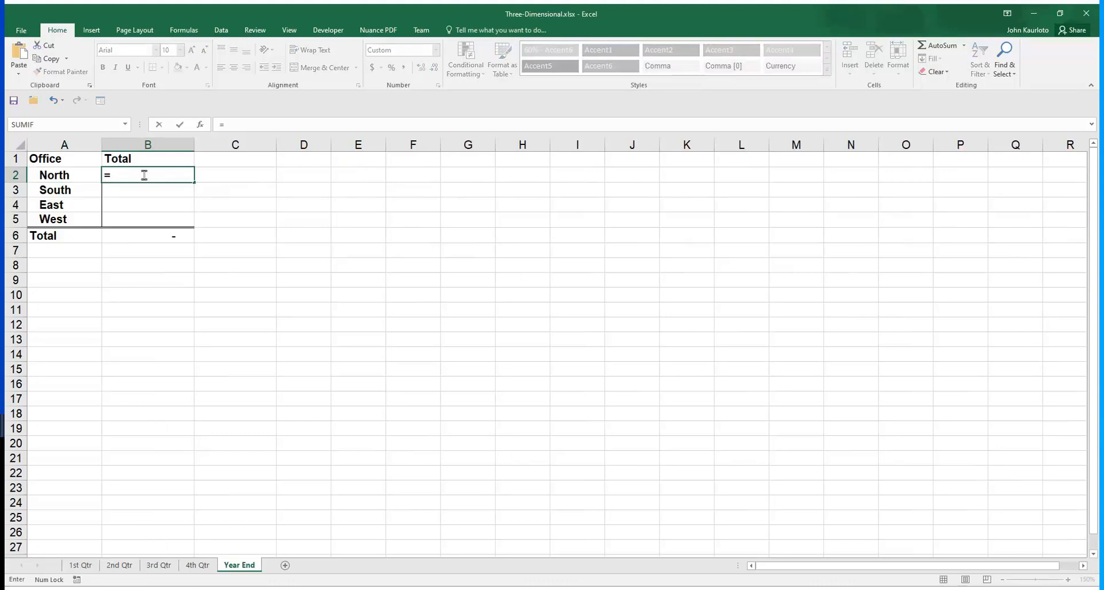
text(Sum()
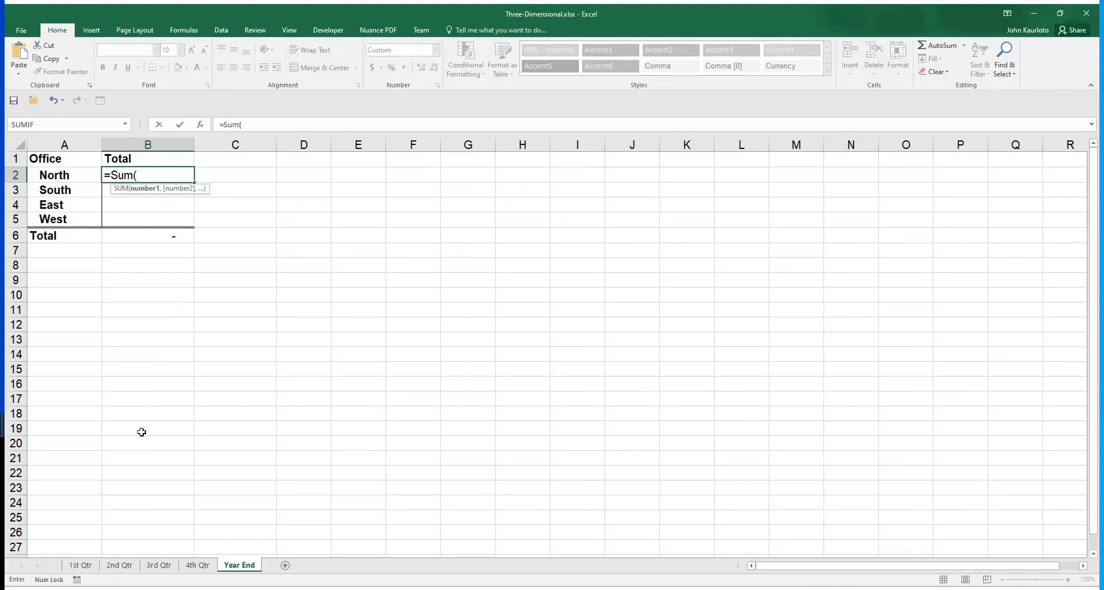
click(85, 567)
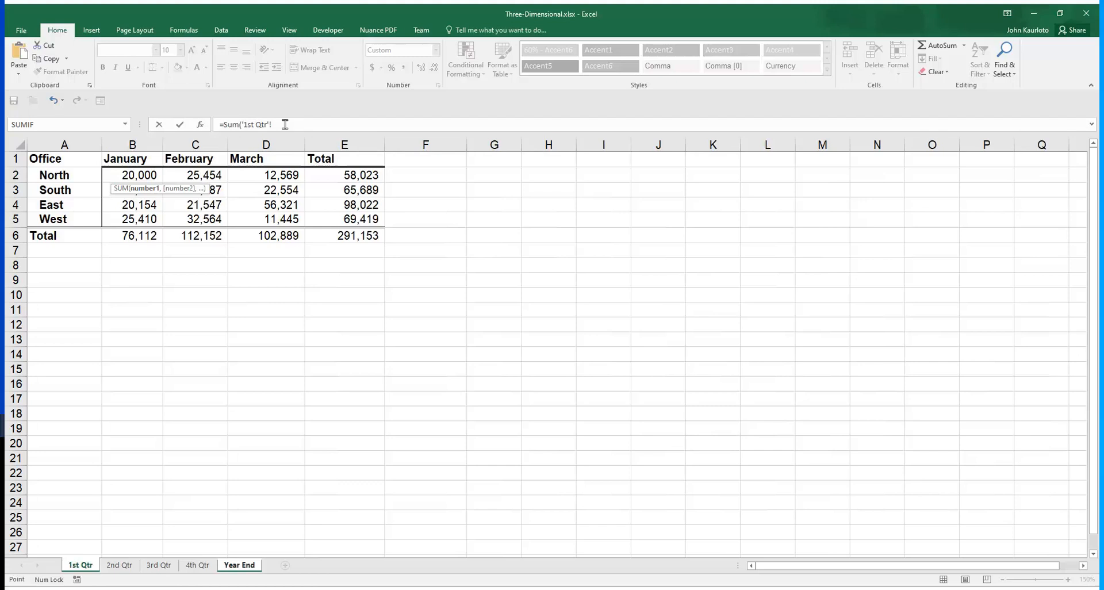
click(336, 175)
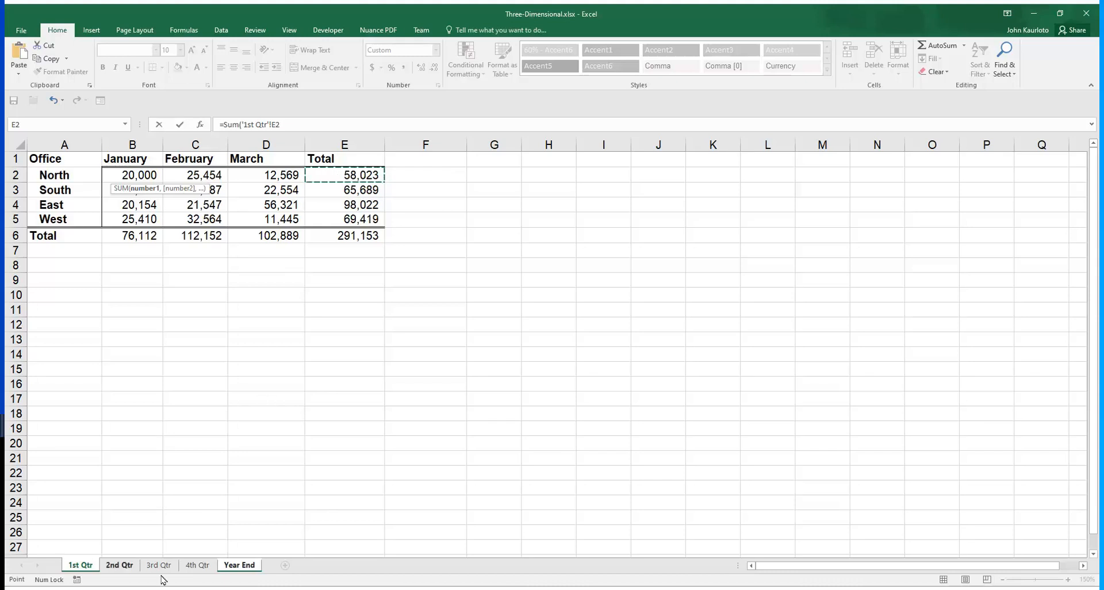
shift+click(197, 565)
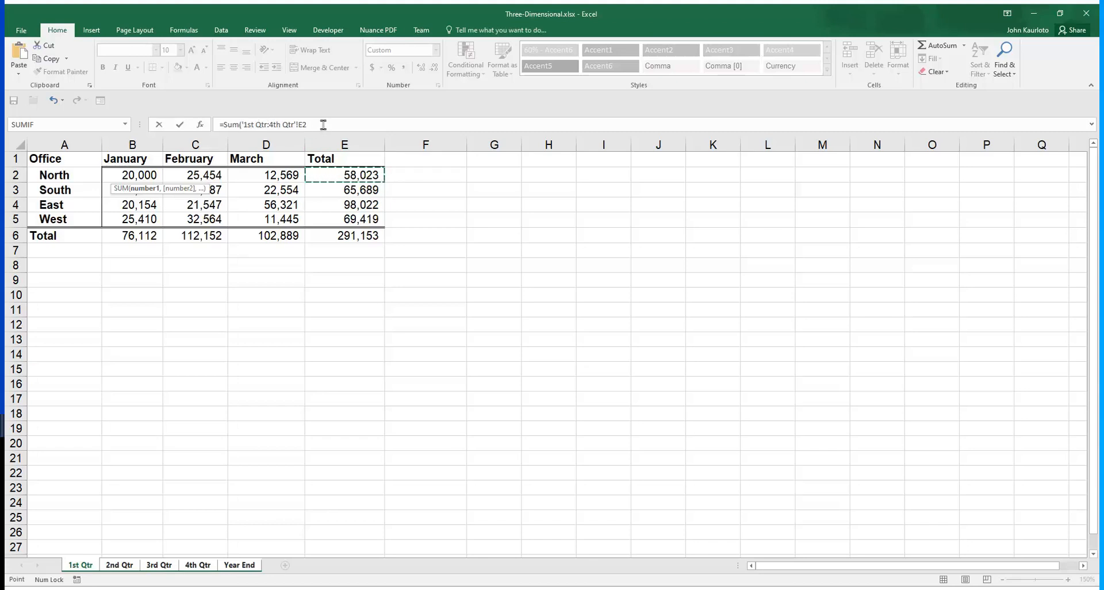
key(Return)
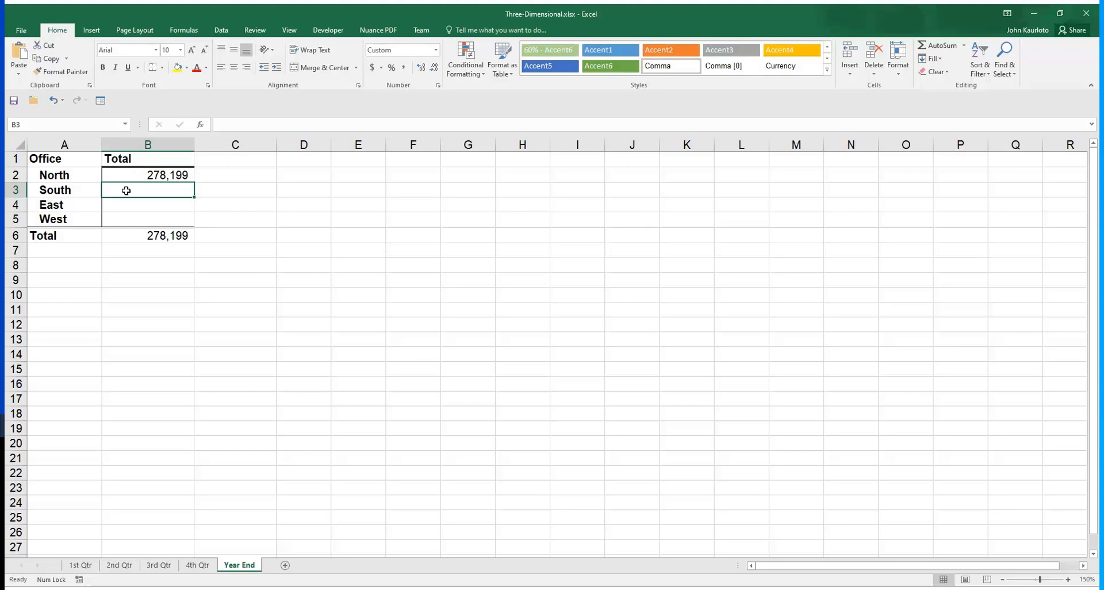
Total the South office across all quarters in Year End cell B3 with =SUM('1st Qtr:4th Qtr'!E3)
text(=Sum()
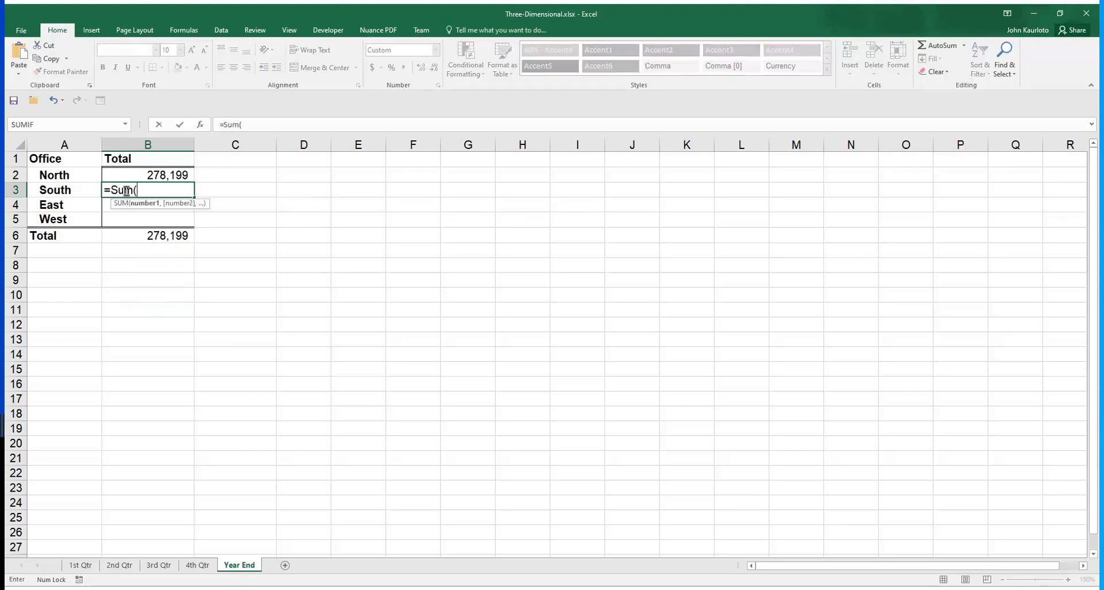
click(84, 567)
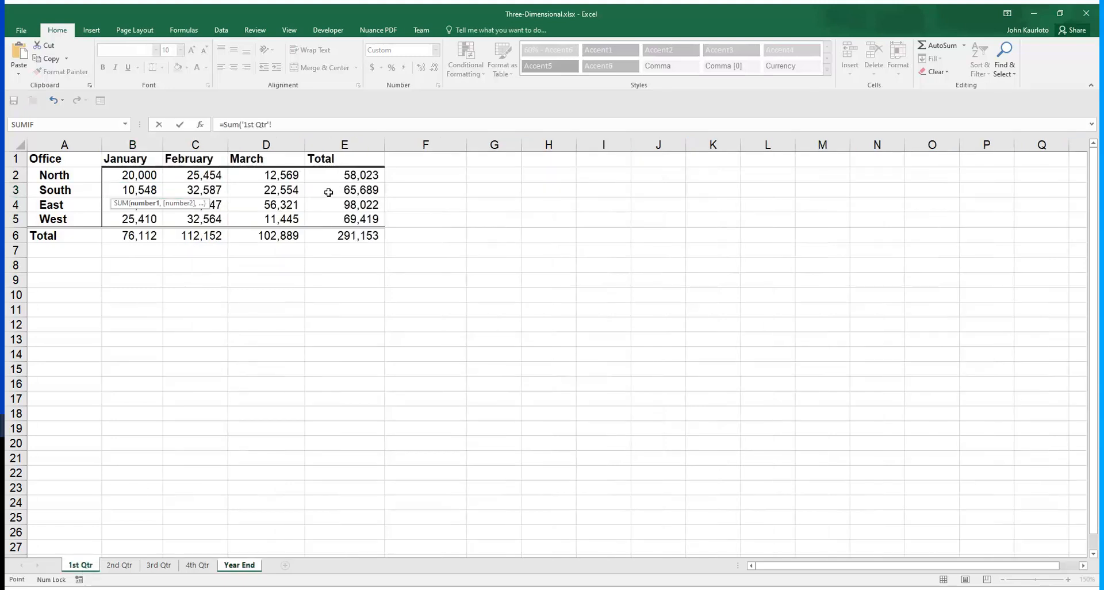
click(328, 191)
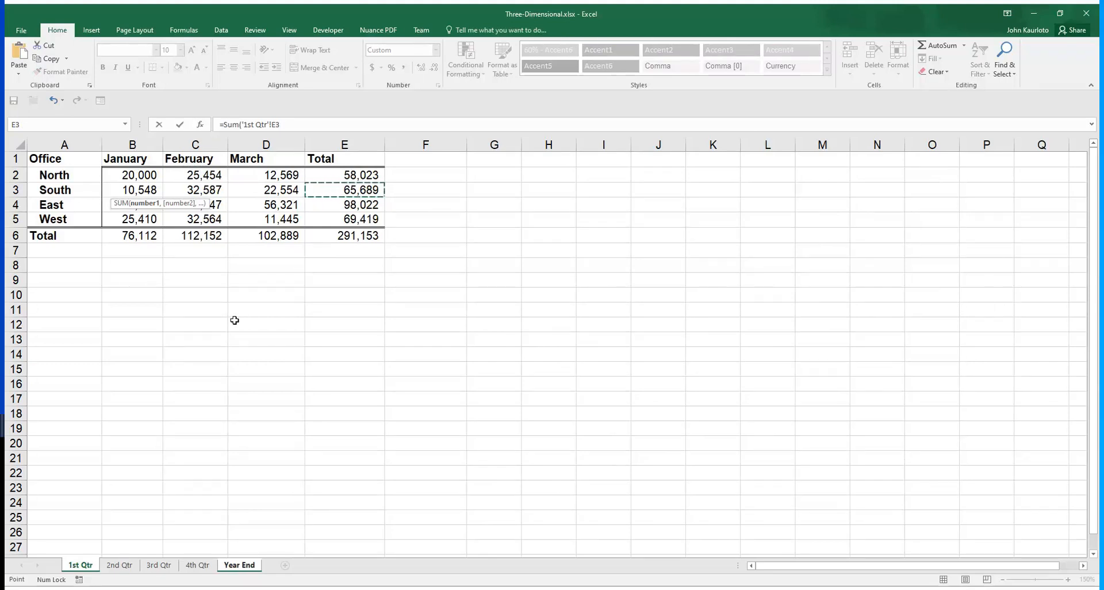
shift+click(193, 567)
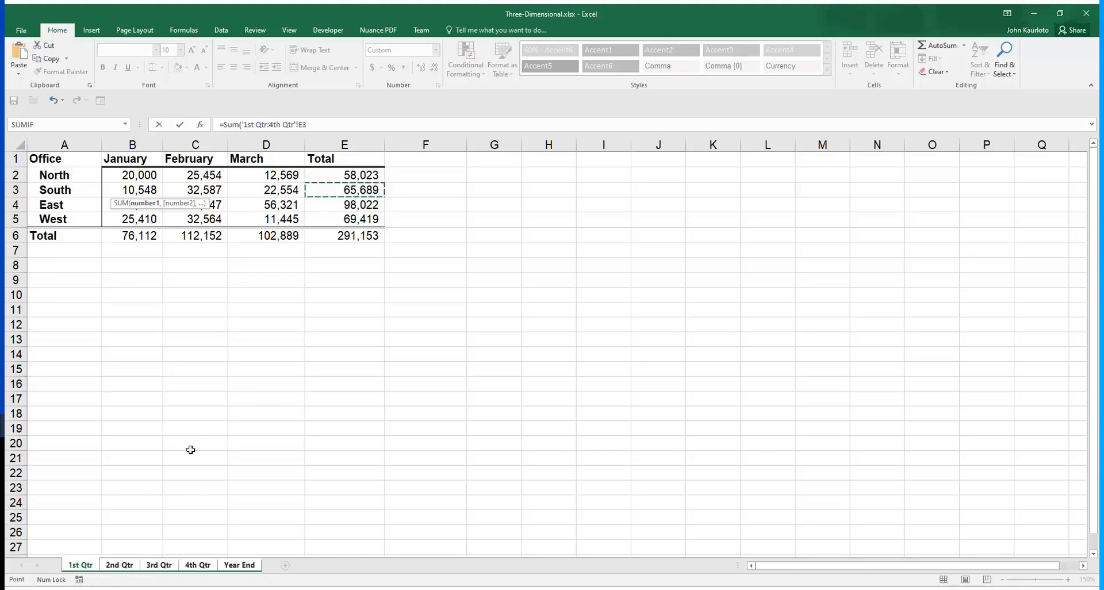
key(Return)
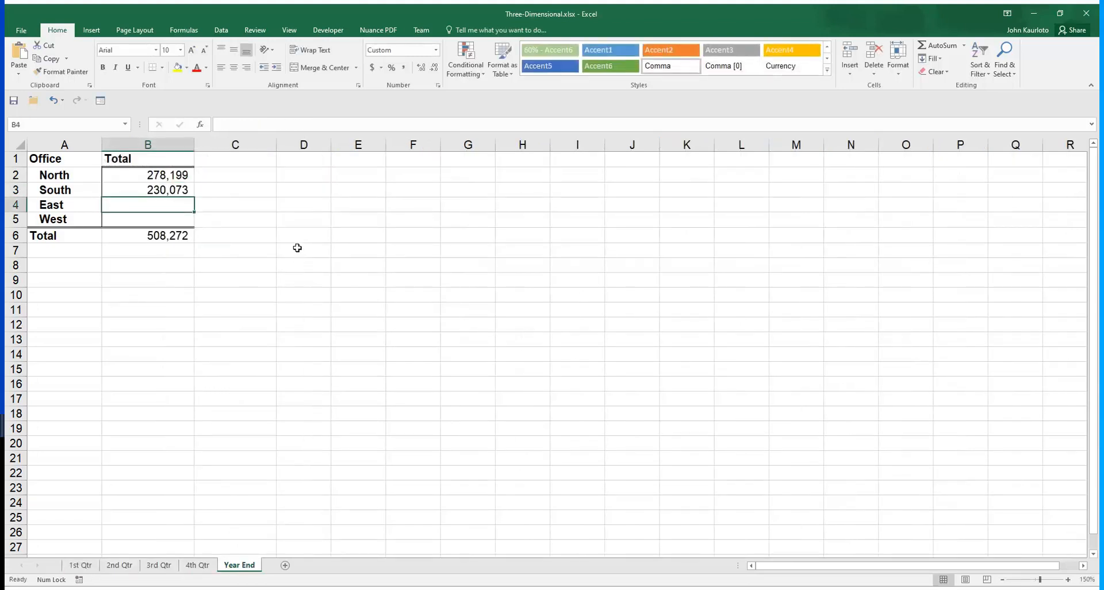
Review East's monthly cells on the 1st Qtr sheet and total them across all quarters in Year End cell B4 with =SUM('1st Qtr:4th Qtr'!B4:D4)
click(86, 566)
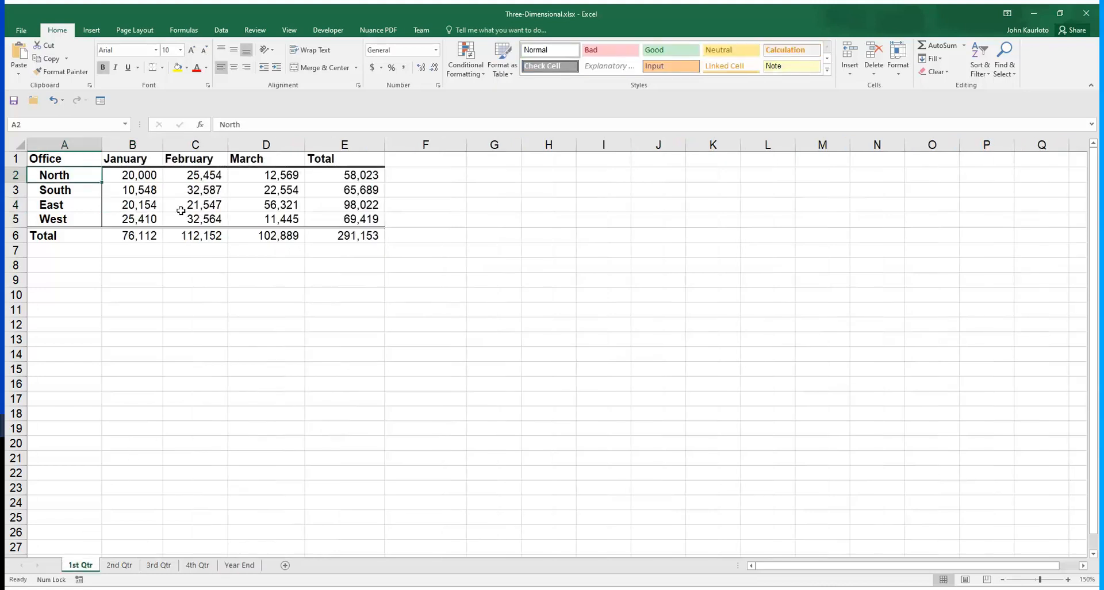
click(137, 207)
drag(188, 206, 257, 204)
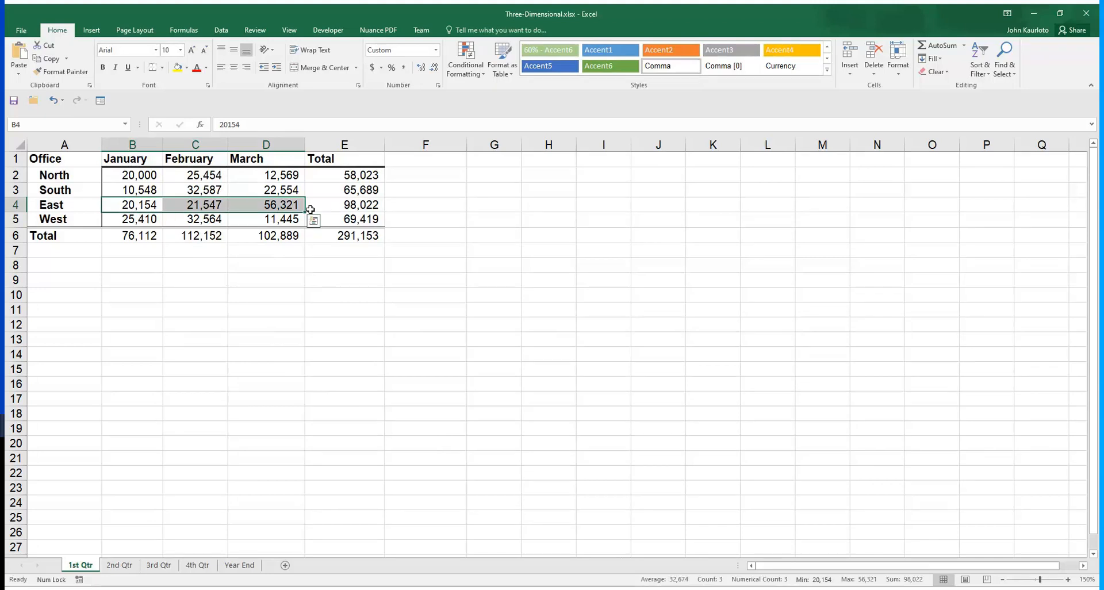
click(133, 205)
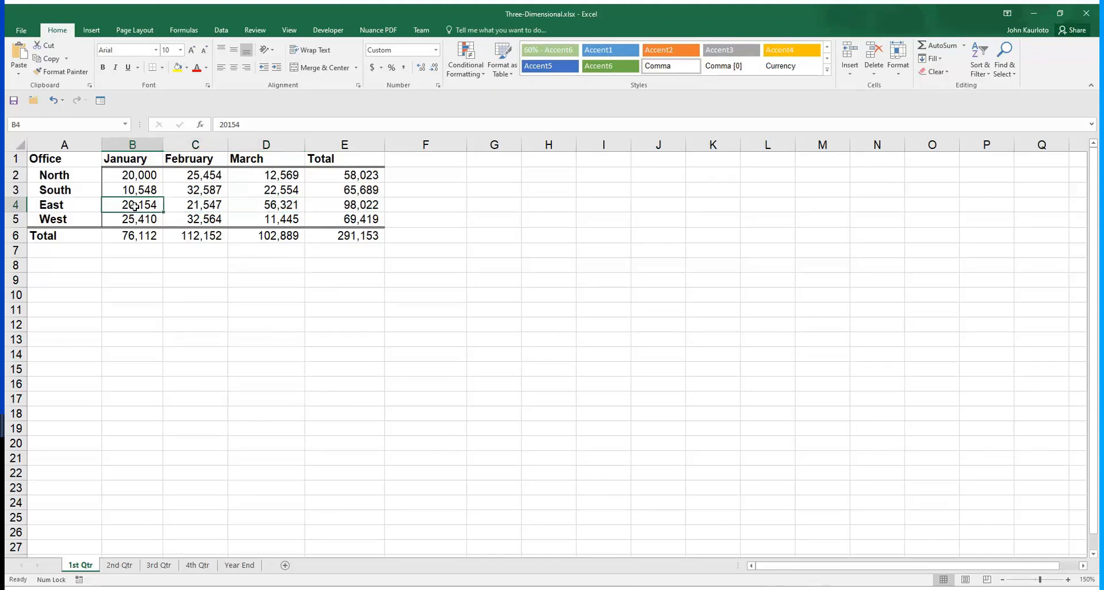
click(240, 565)
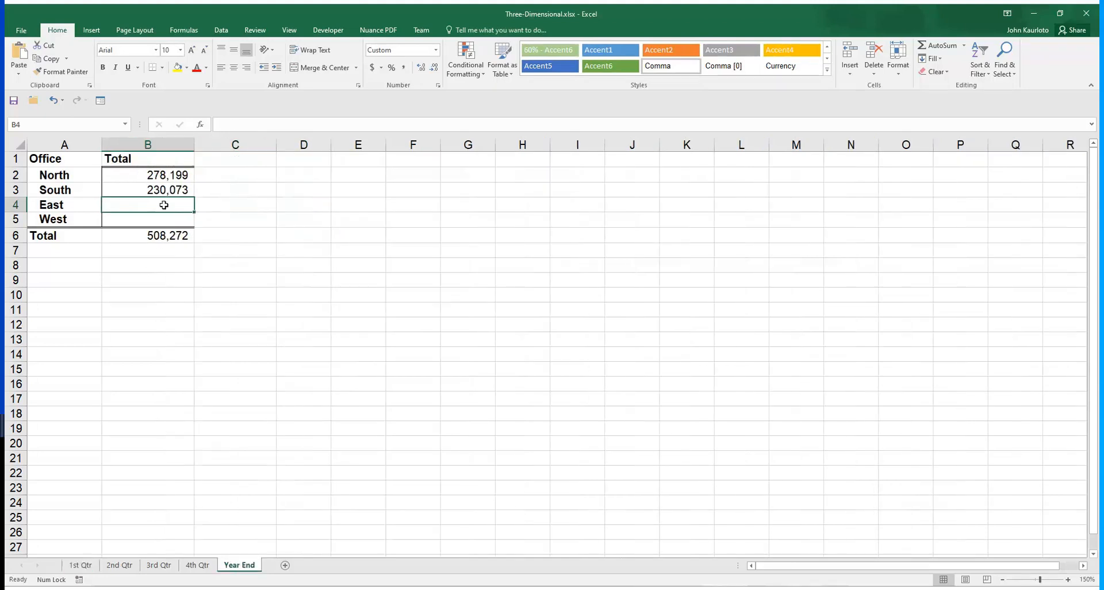
text(=)
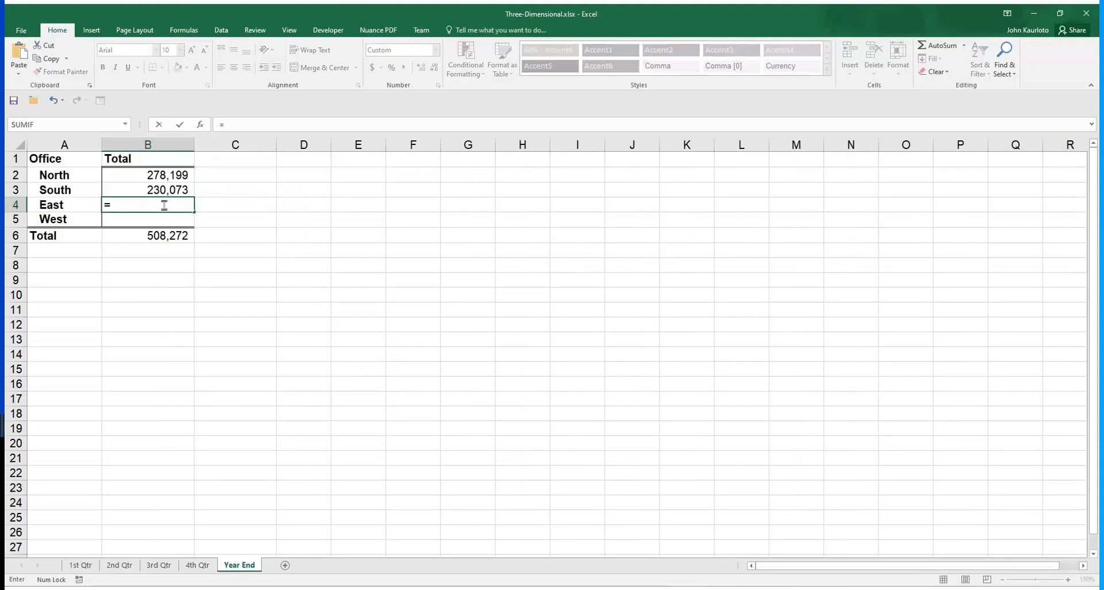
text(Sum()
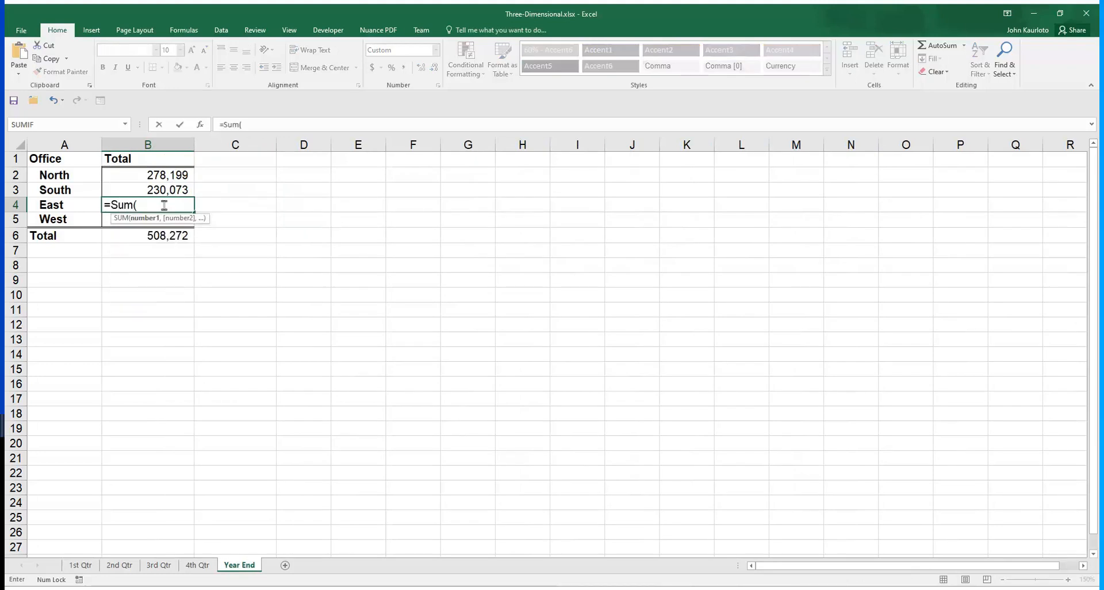
click(83, 566)
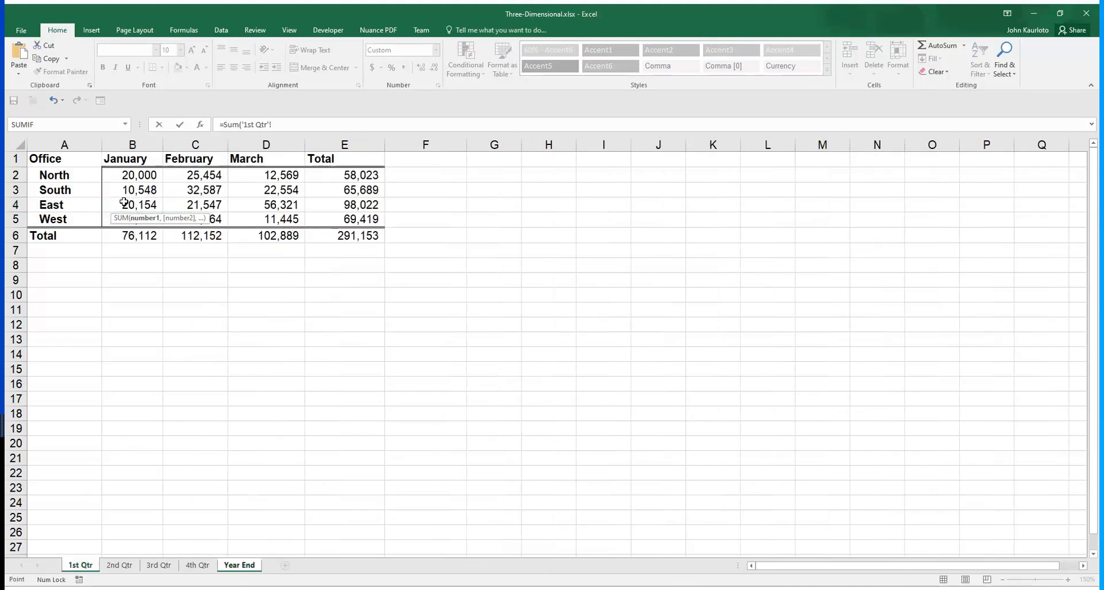
drag(128, 207, 219, 205)
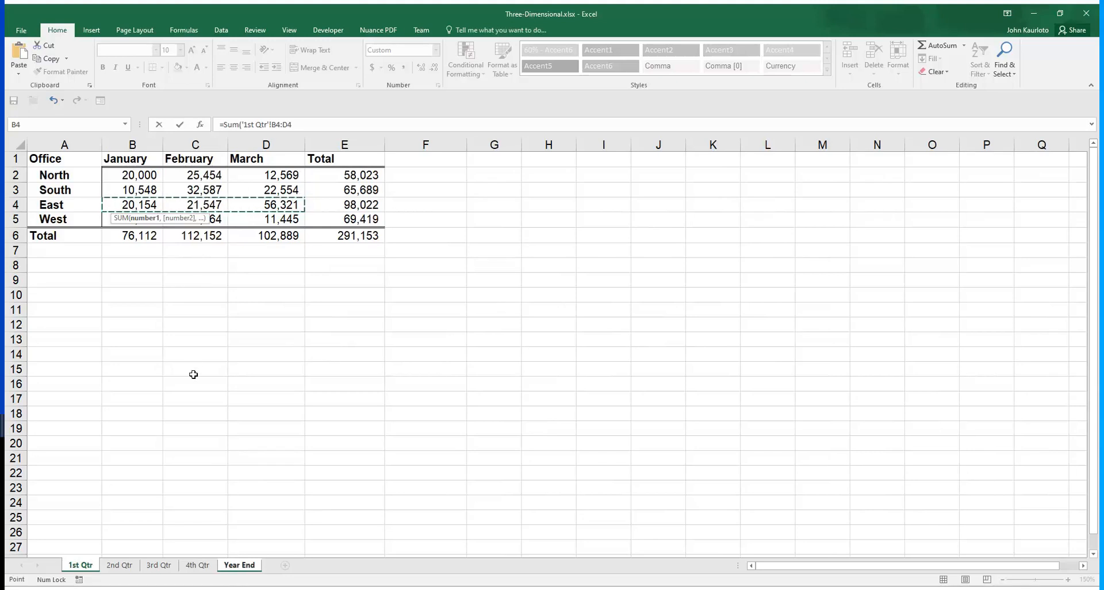
shift+click(198, 565)
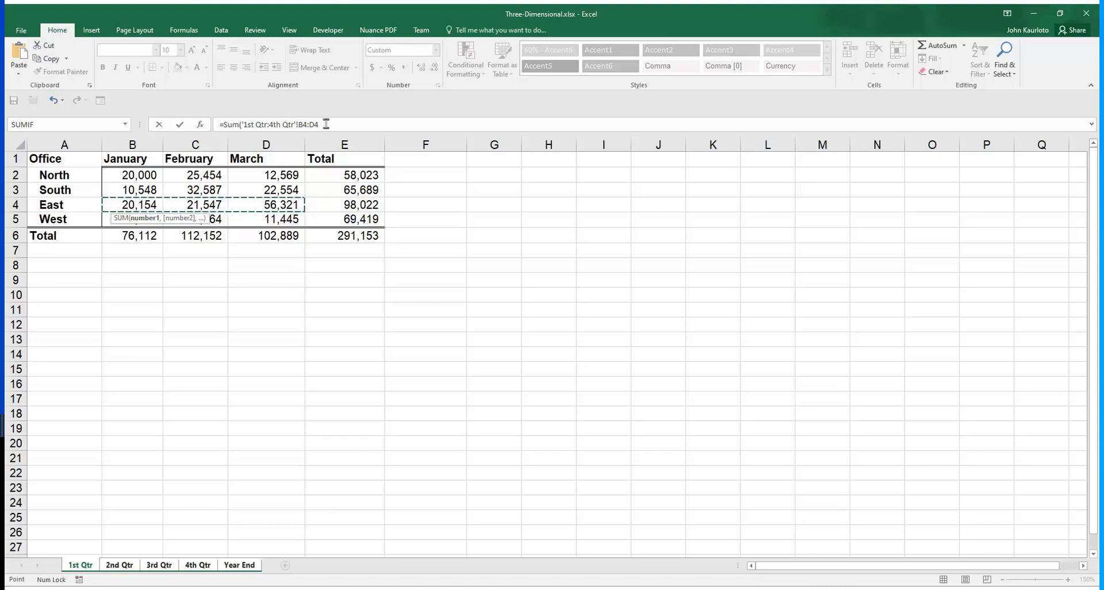
key(Return)
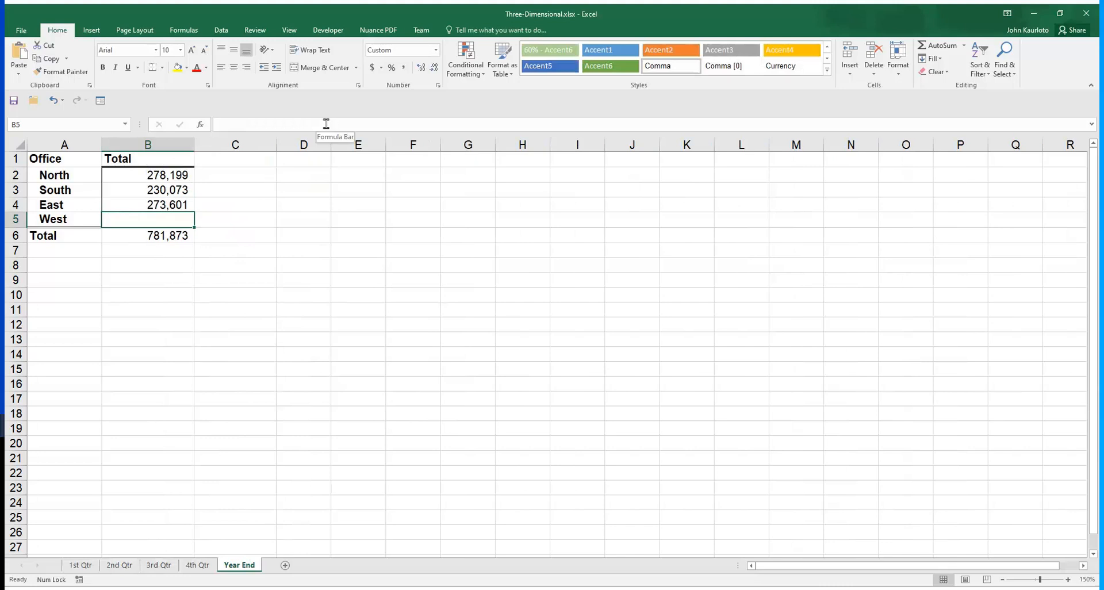